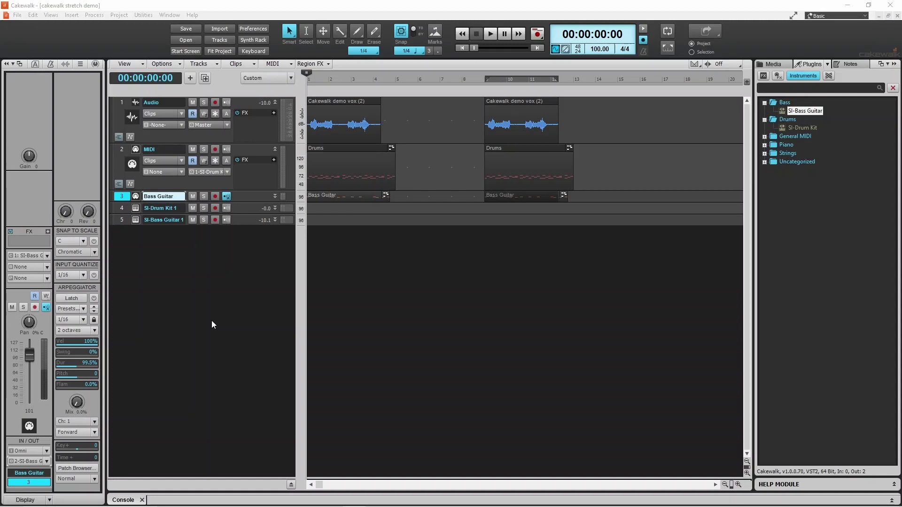
Play the project briefly, then select the first vocal clip and show its Clip Properties
click(491, 35)
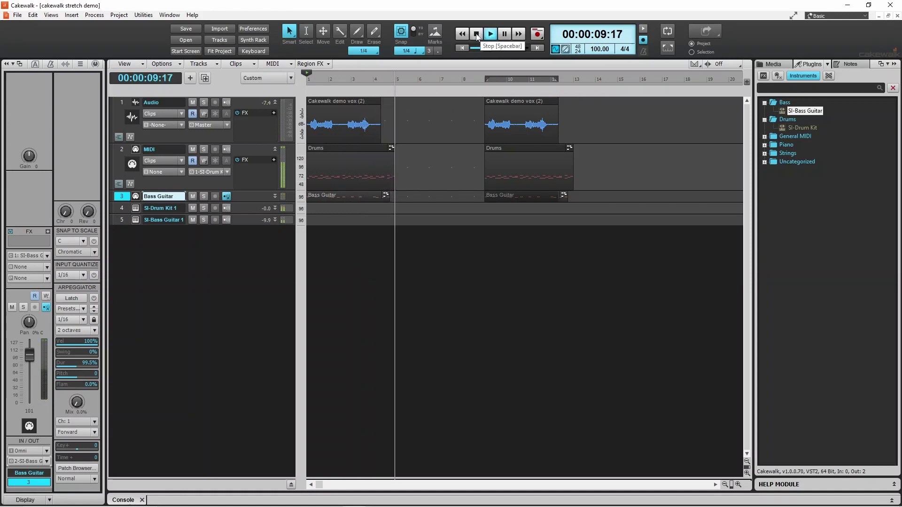
click(477, 35)
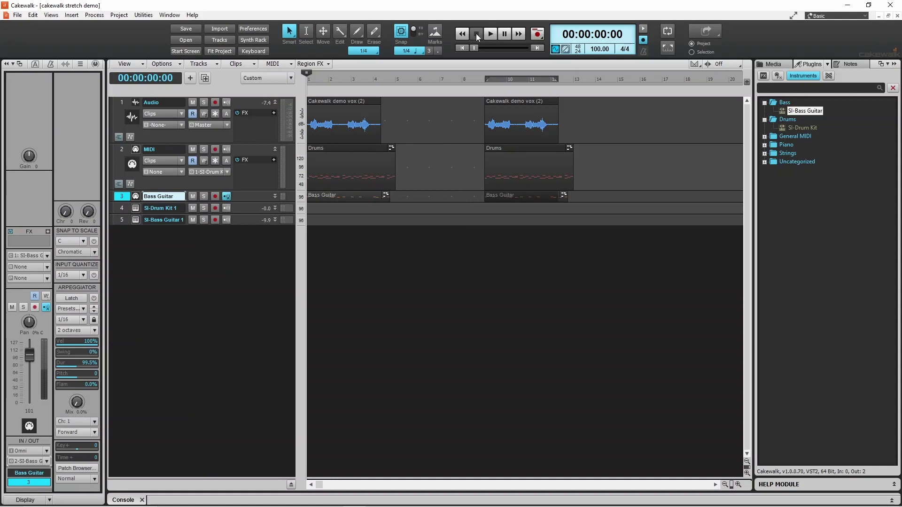
click(355, 102)
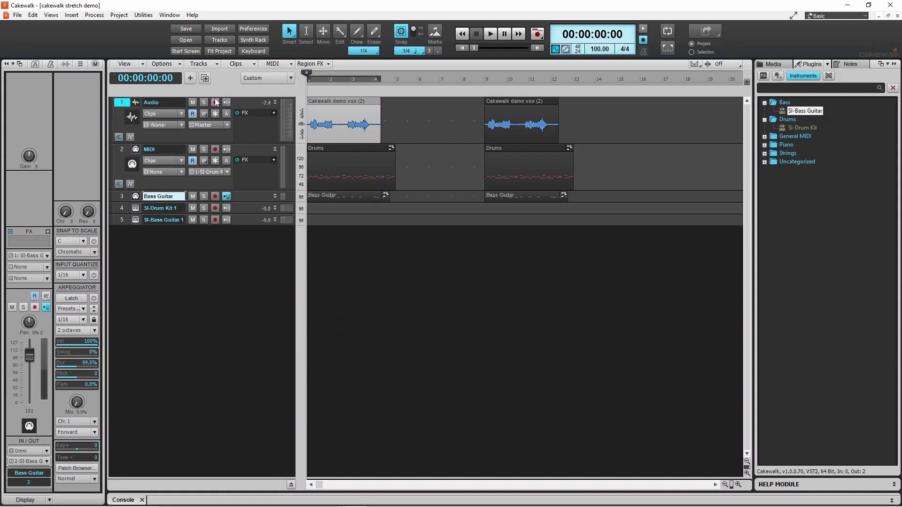
click(65, 65)
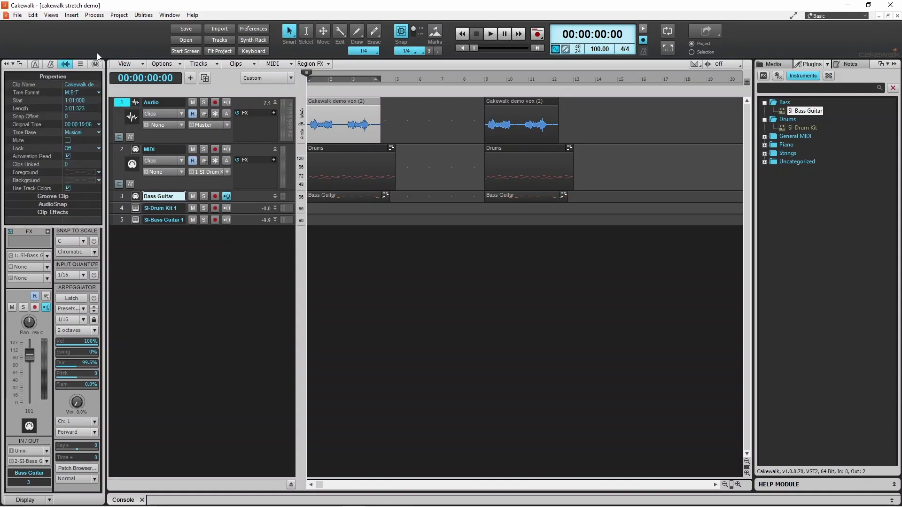
click(66, 65)
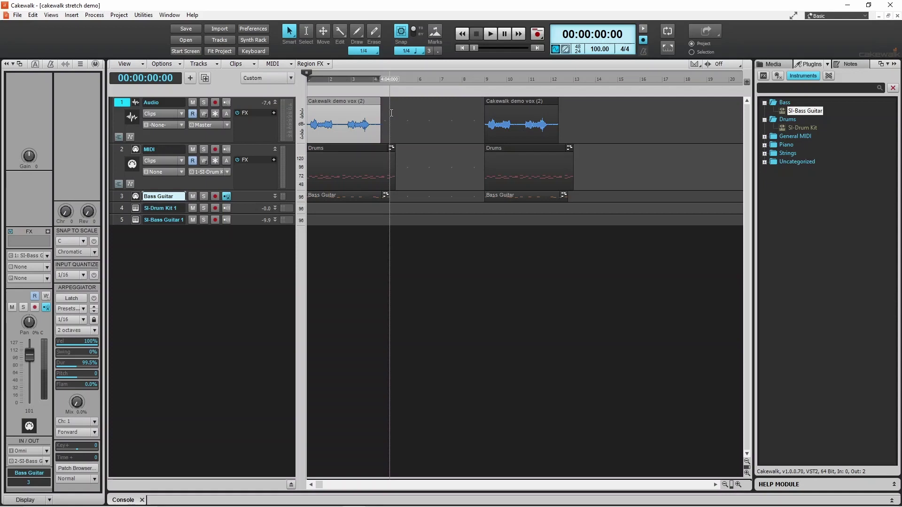
click(361, 100)
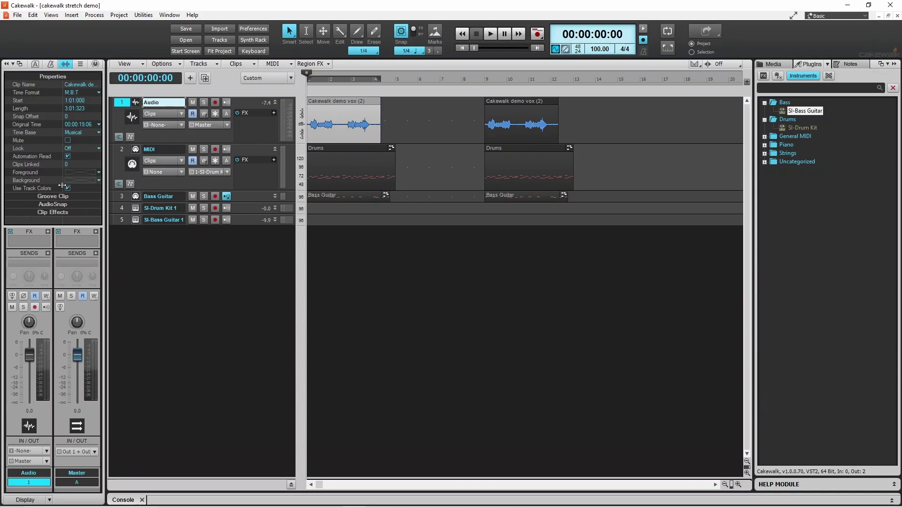
Expand the first vocal clip's AudioSnap section and tick Enable Stretch
click(51, 204)
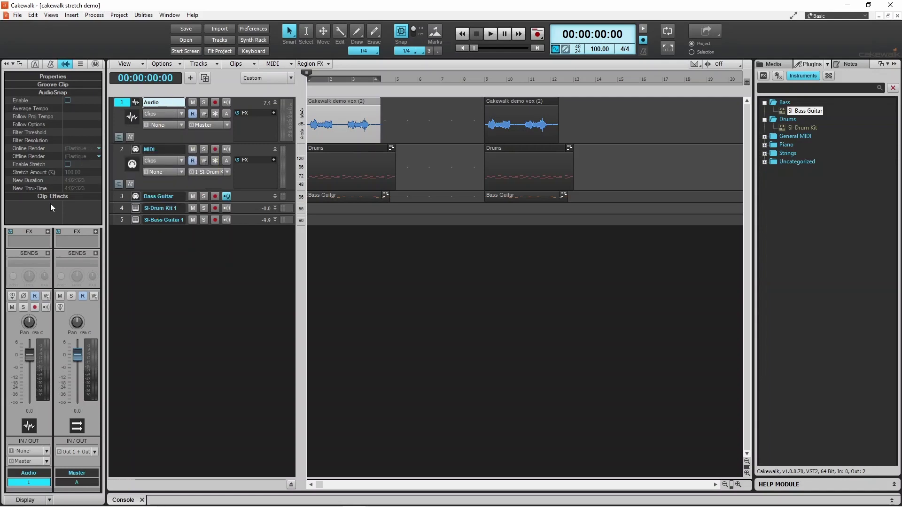
click(67, 164)
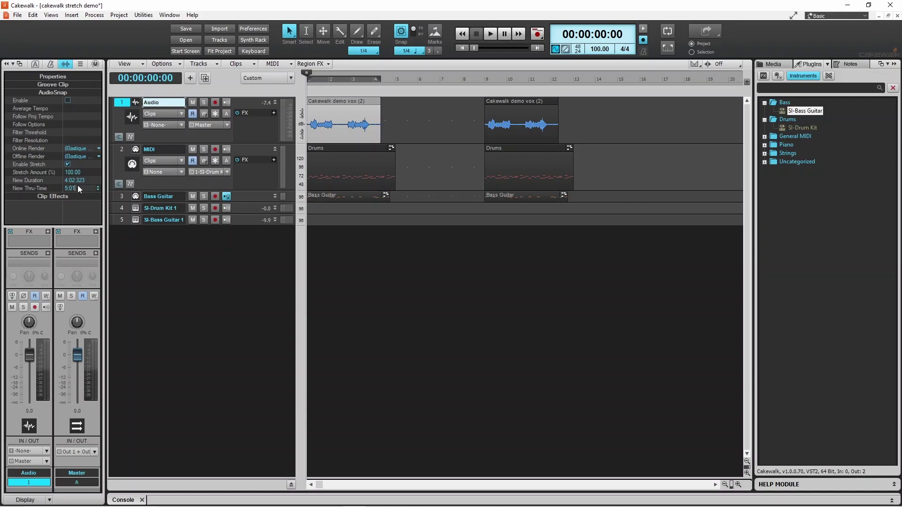
Apply a 5:01:000 New Thru-Time (119.97% stretch) to the first clip and play it
key(Return)
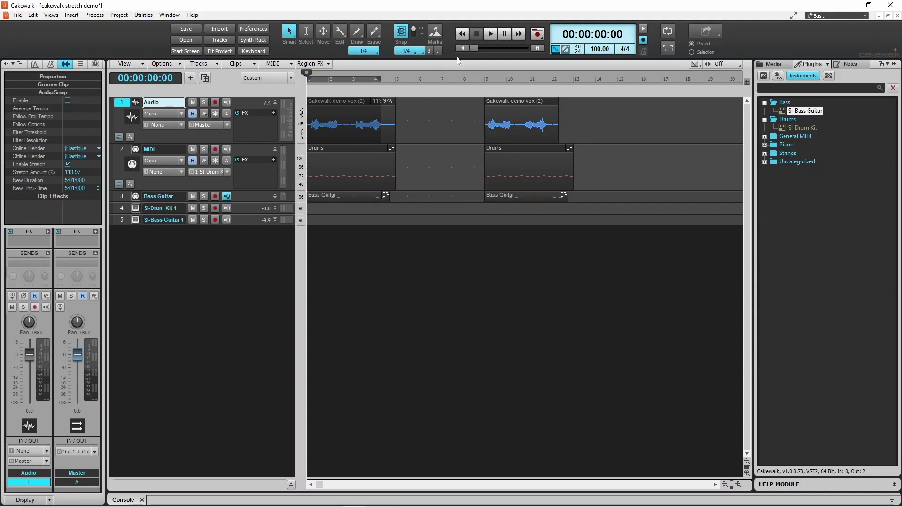
click(494, 34)
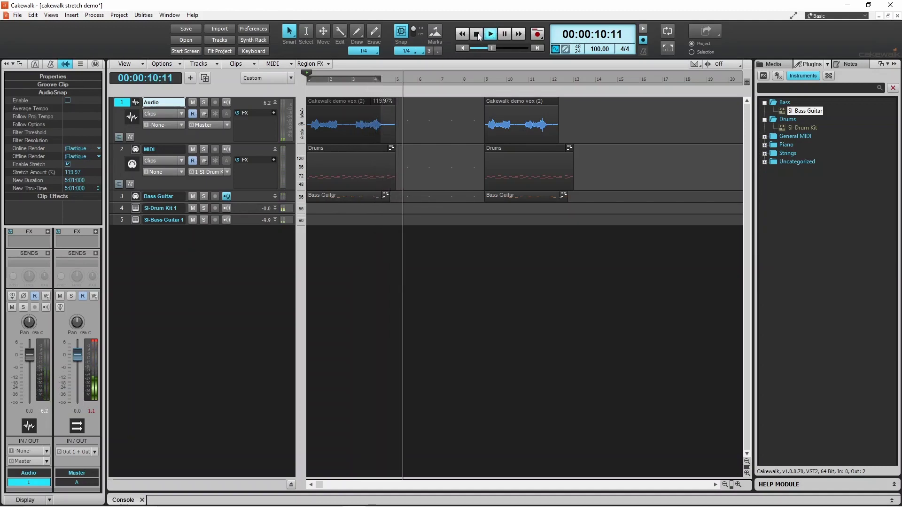
Stop playback so the now time returns to the project start
click(477, 34)
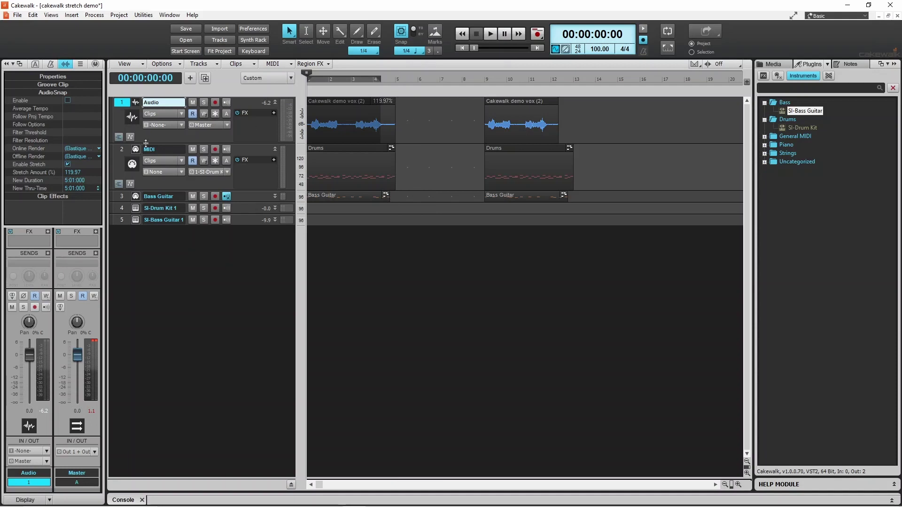
click(99, 150)
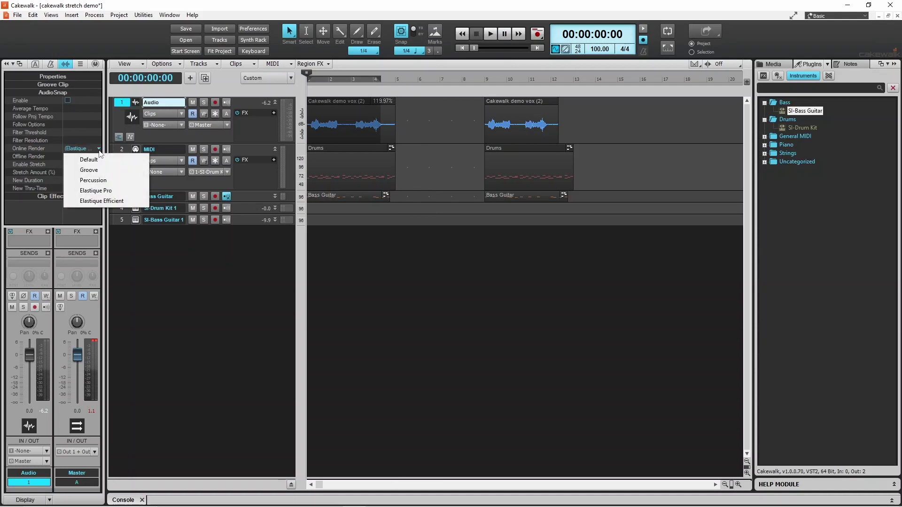
click(156, 248)
click(99, 157)
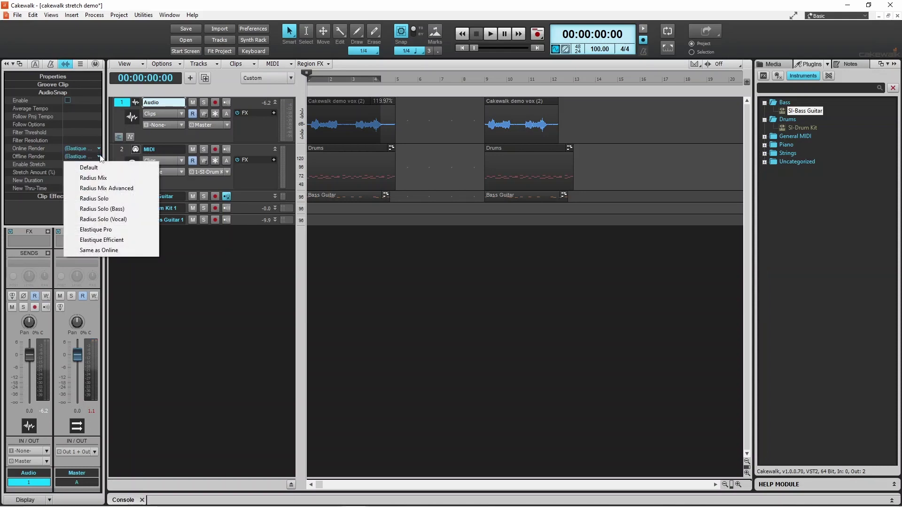
click(190, 254)
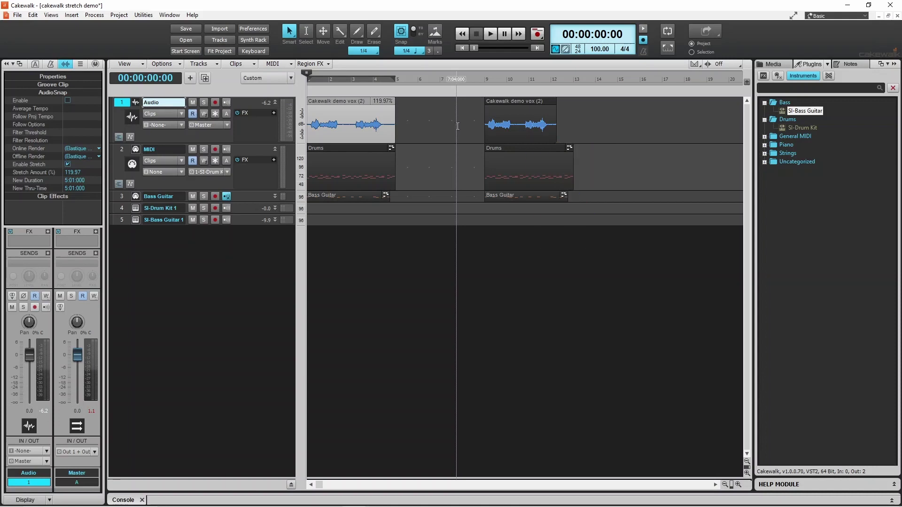
Ctrl+Shift-drag the second vocal clip's right edge to bar 13, a 123.08% stretch
click(506, 102)
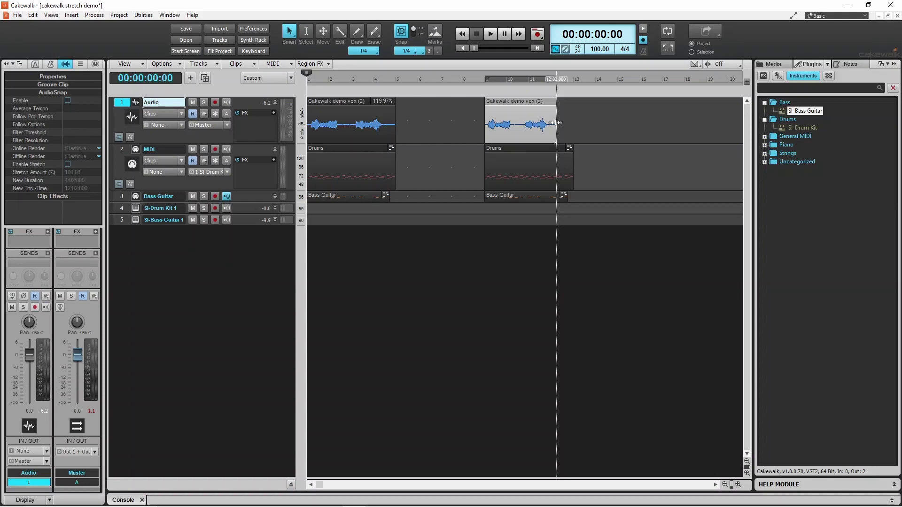
drag(554, 123, 573, 122)
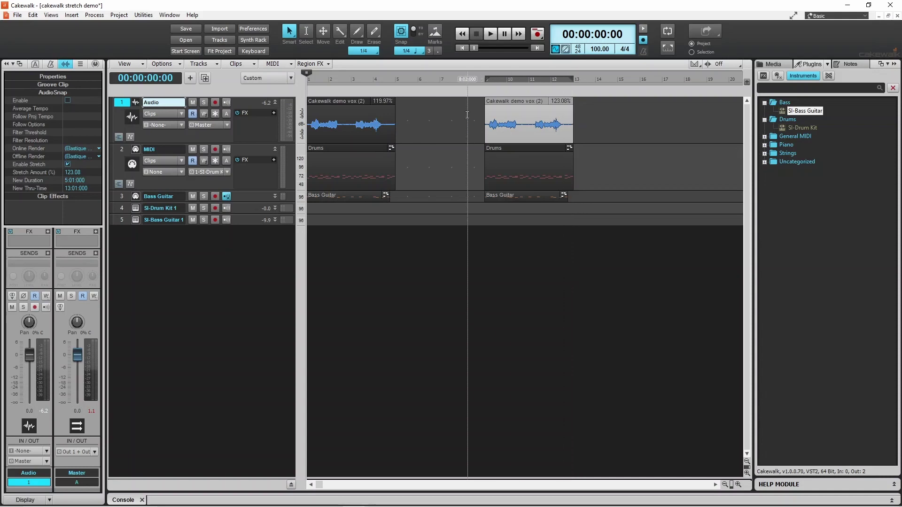
Play from just before the second vocal clip to hear its stretch, then stop
click(478, 79)
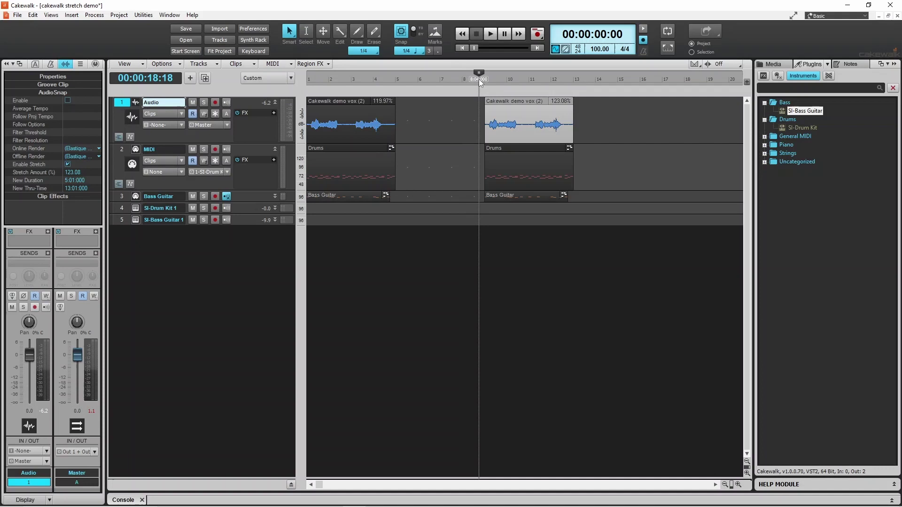
click(491, 34)
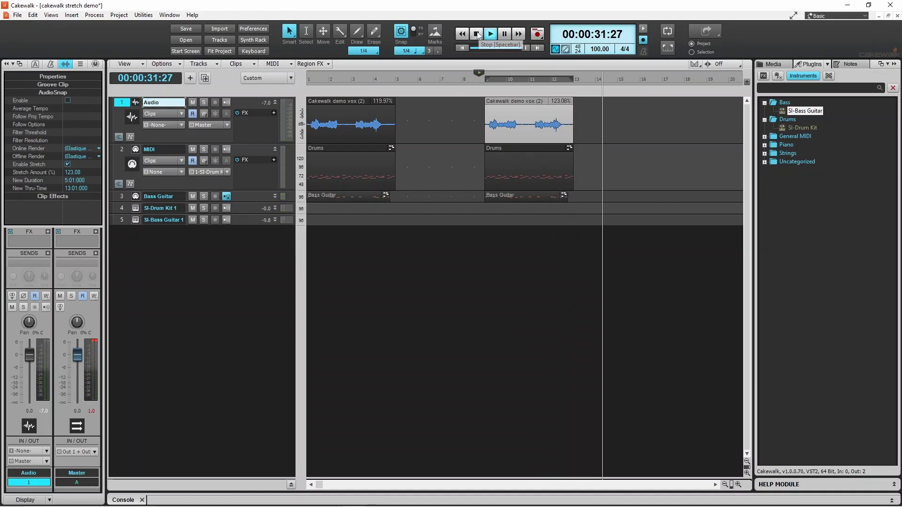
click(477, 34)
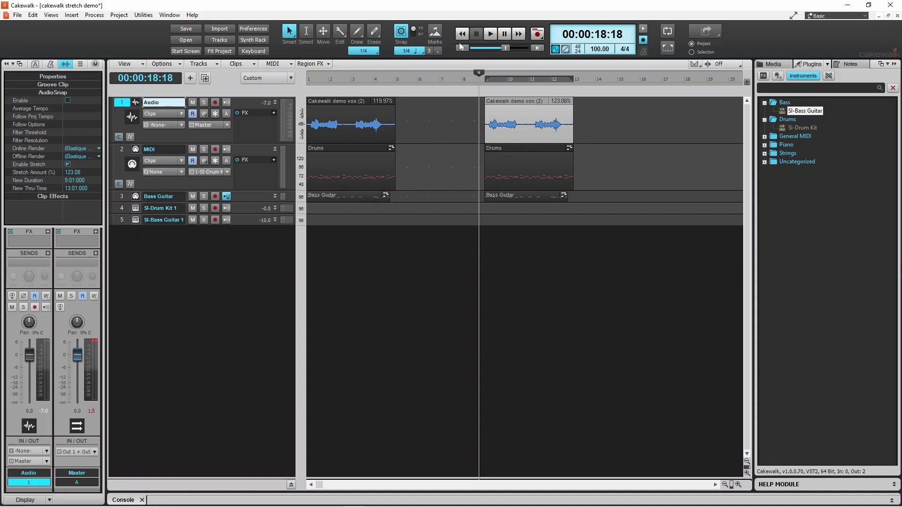
Disable Snap and pull the second clip's end back to 12:04:489, a 119.30% stretch
click(401, 31)
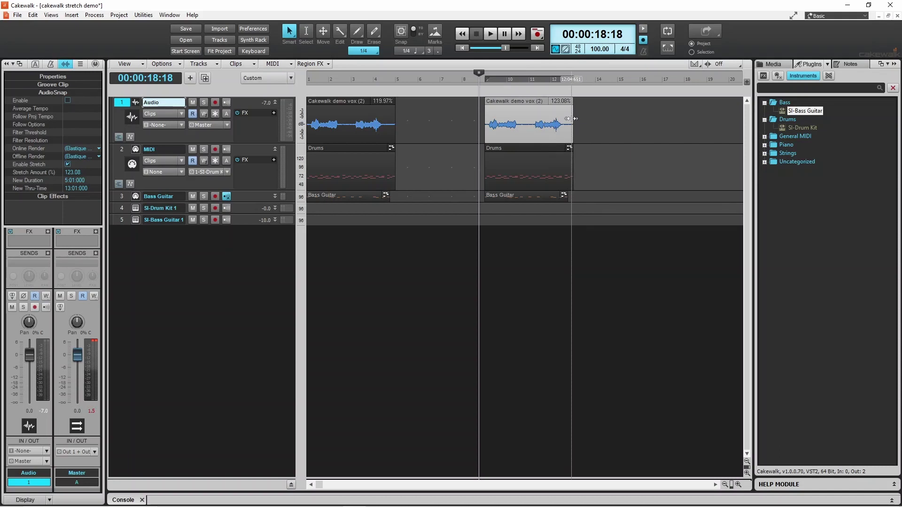
drag(572, 118, 570, 119)
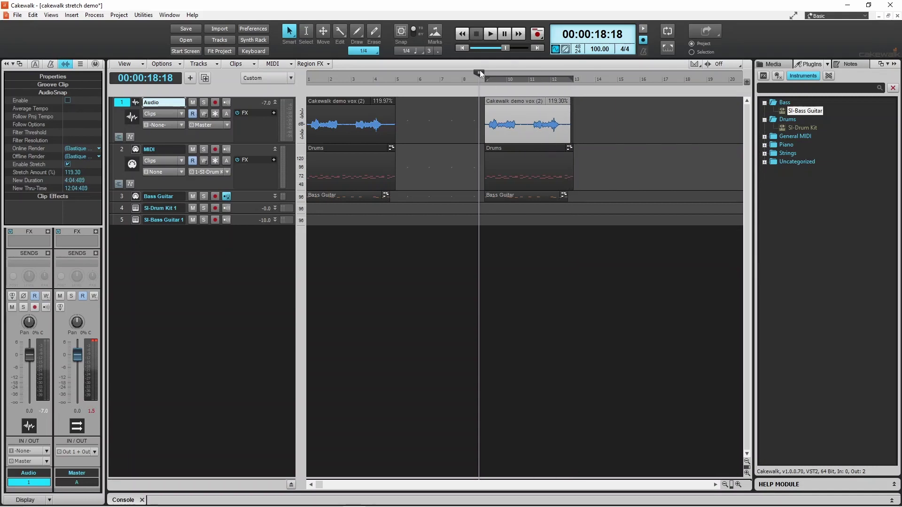
Play back the restretched second vocal clip from the eighteen-second mark
click(491, 36)
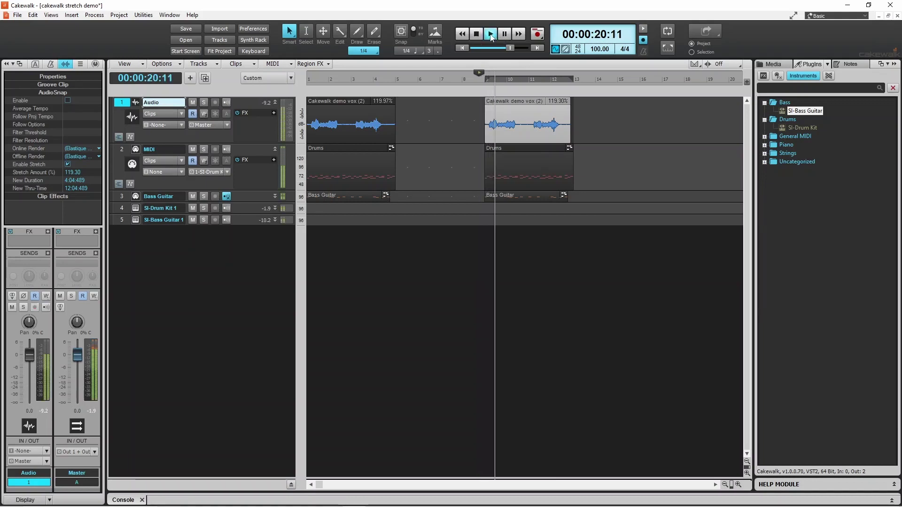